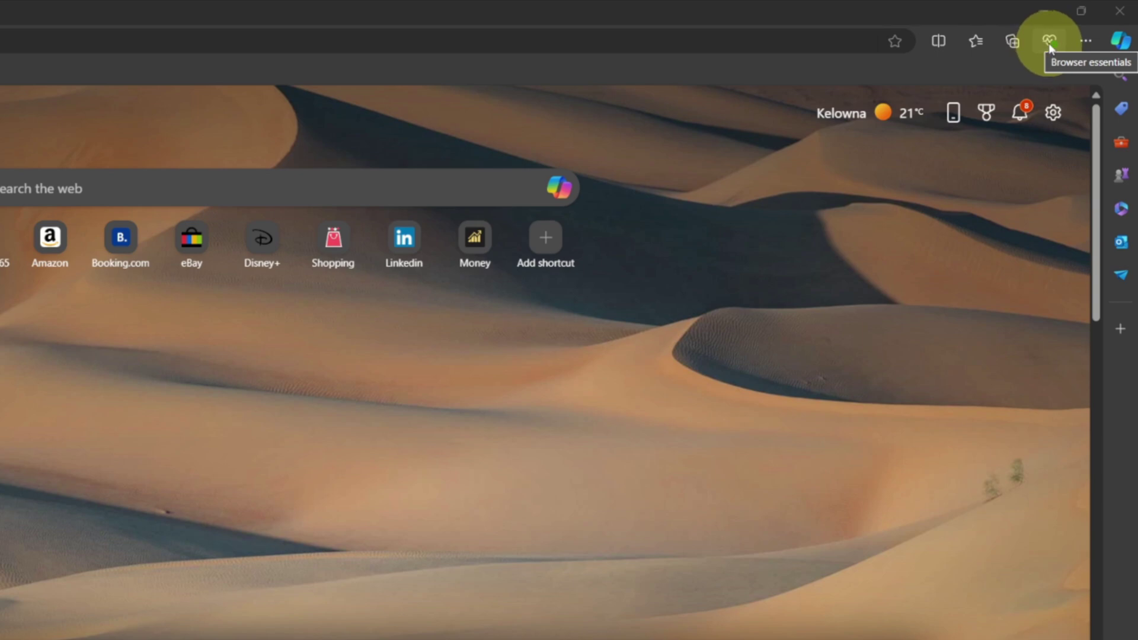
In the performance essentials panel, switch efficiency mode on and back off, then close the panel.
{"action": "left_click", "coordinate": [1049, 43]}
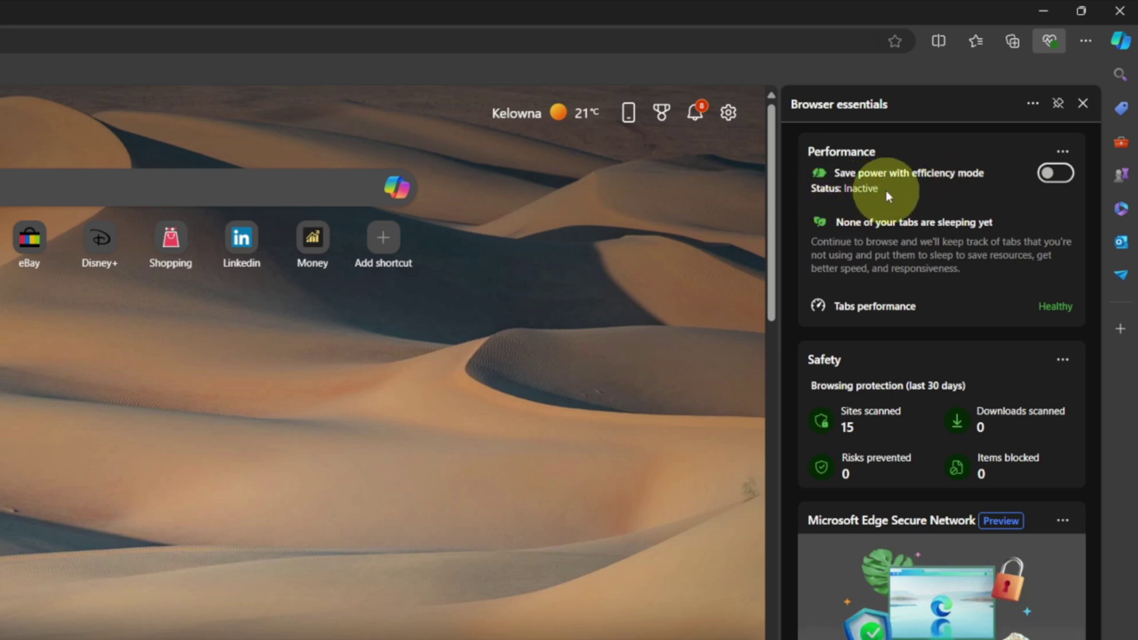
{"action": "left_click", "coordinate": [1063, 180]}
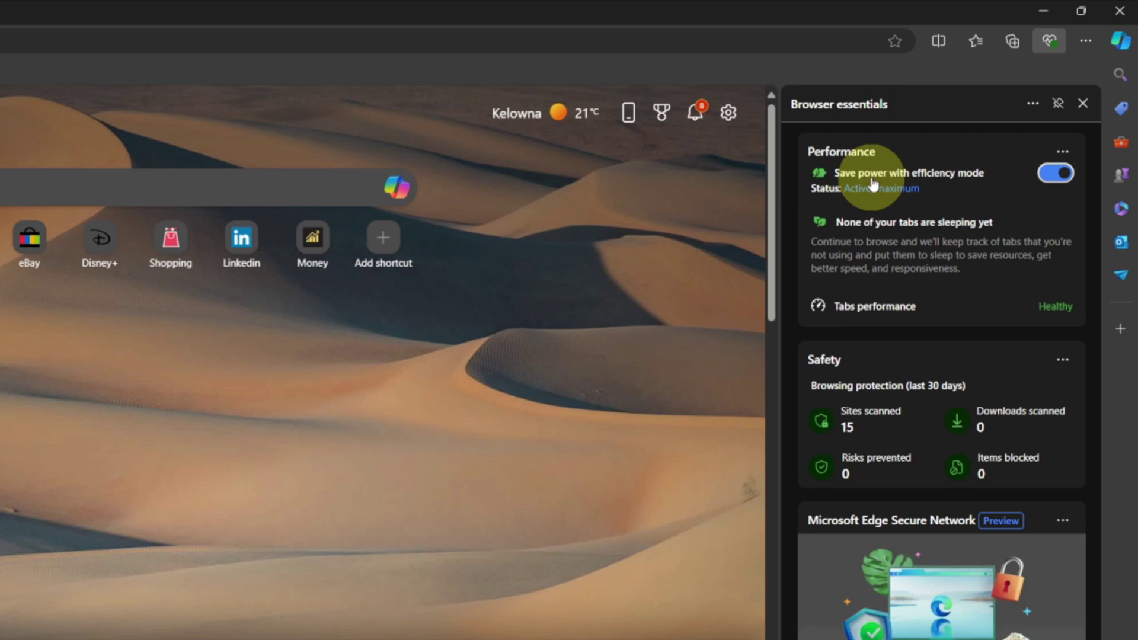
{"action": "left_click", "coordinate": [1055, 174]}
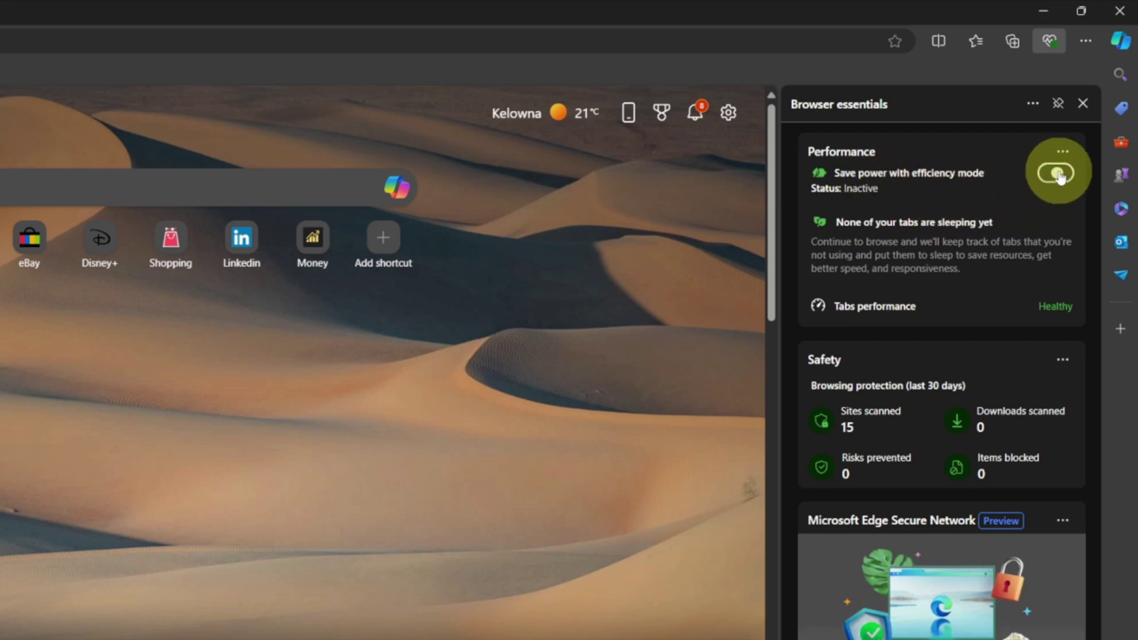
{"action": "left_click", "coordinate": [1082, 105]}
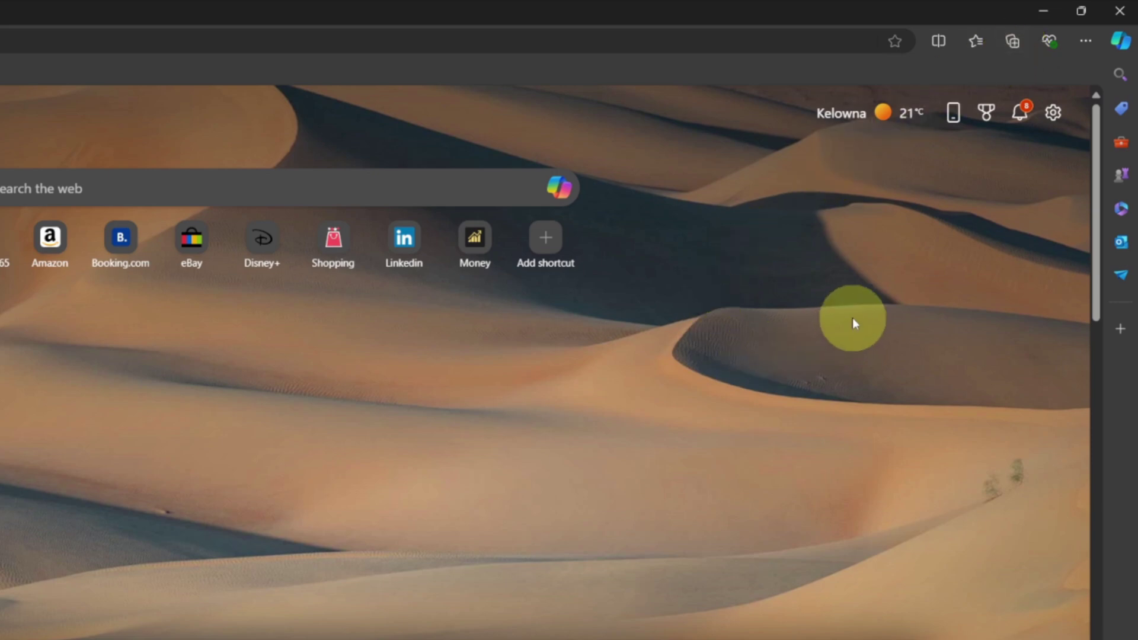
Go to the System and performance page of Edge Settings from the main menu.
{"action": "left_click", "coordinate": [1084, 46]}
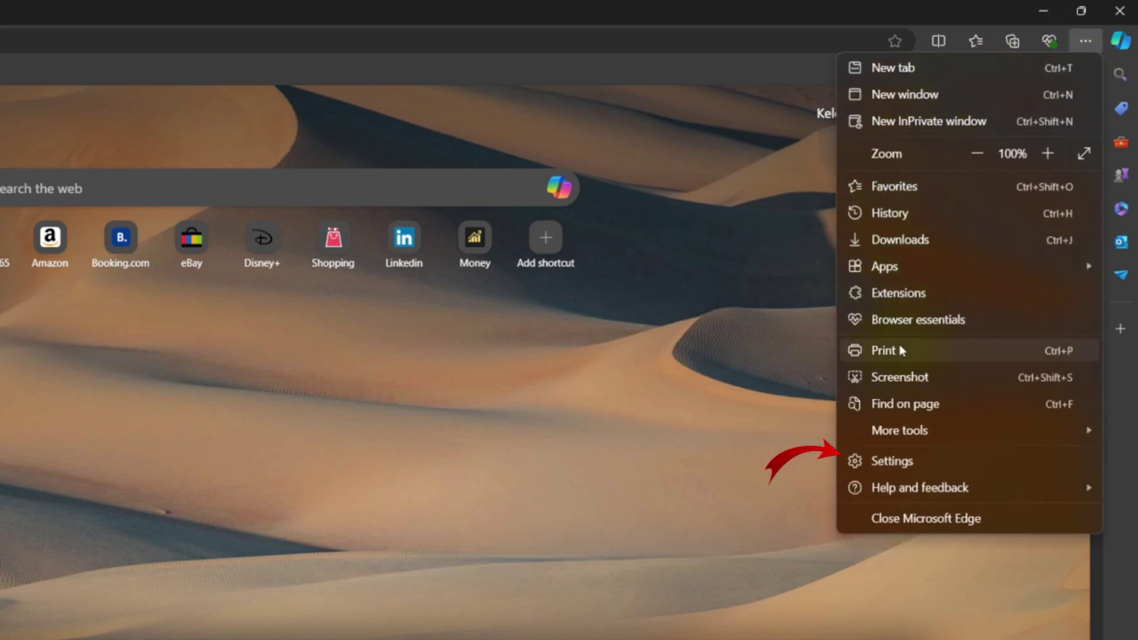
{"action": "left_click", "coordinate": [901, 465]}
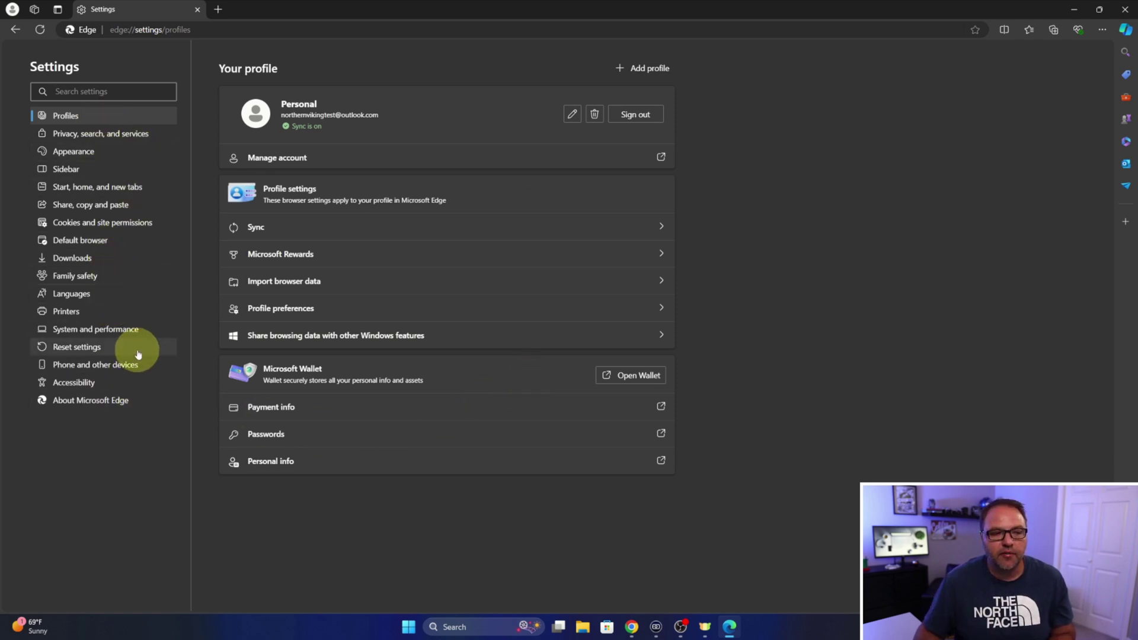
{"action": "left_click", "coordinate": [107, 330]}
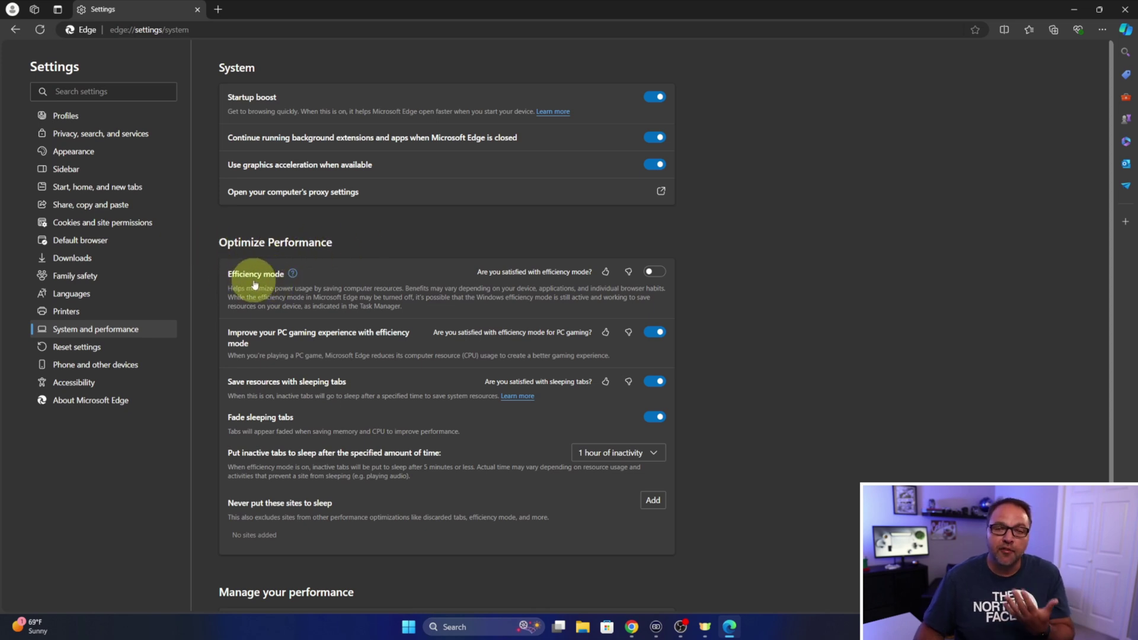
View and dismiss the efficiency mode explanation, then switch the Efficiency mode toggle on.
{"action": "left_click", "coordinate": [293, 274]}
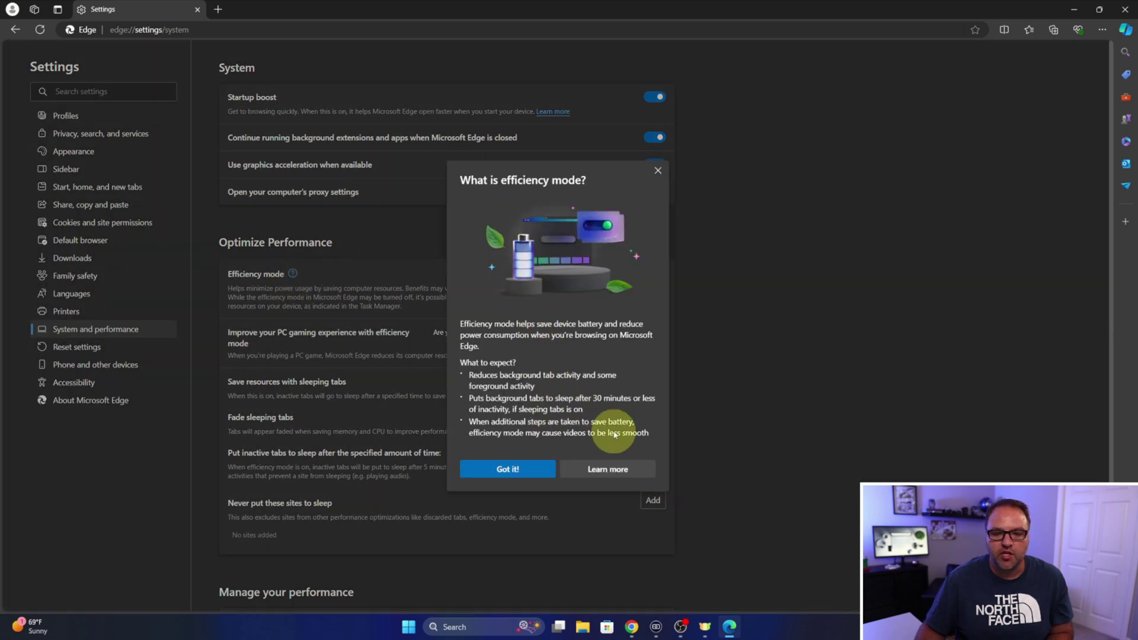
{"action": "left_click", "coordinate": [658, 171]}
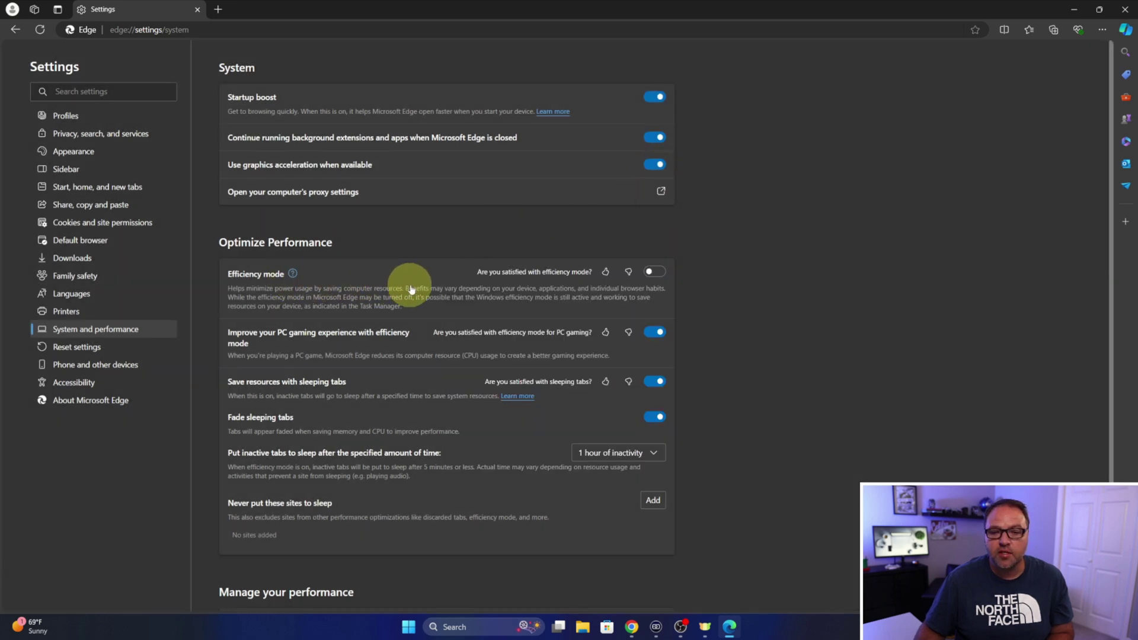
{"action": "left_click", "coordinate": [659, 272]}
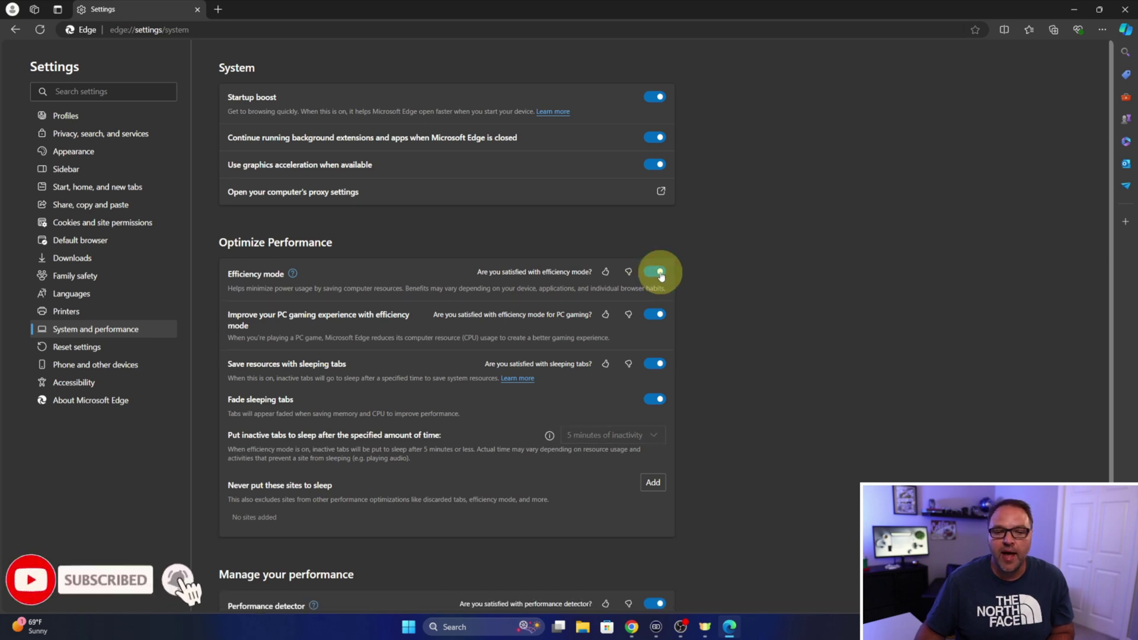